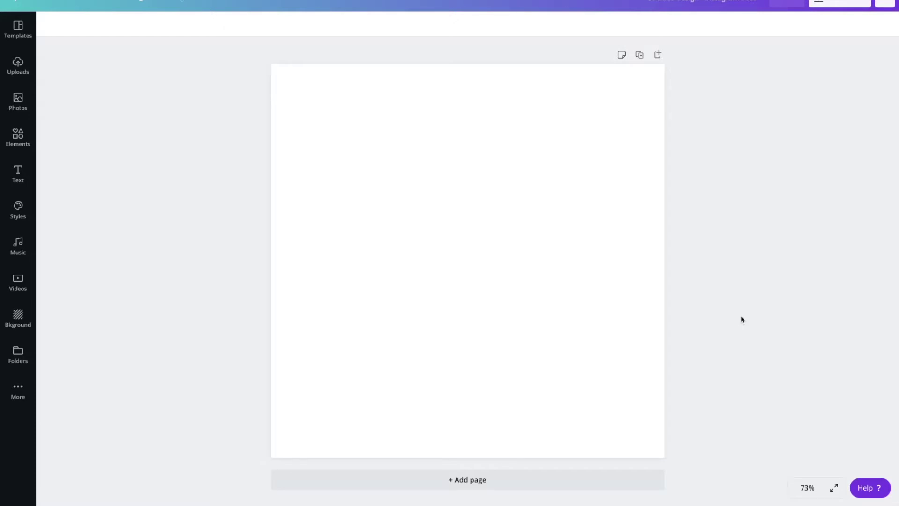
# Make the blank post's page background sage green
pyautogui.click(622, 299)
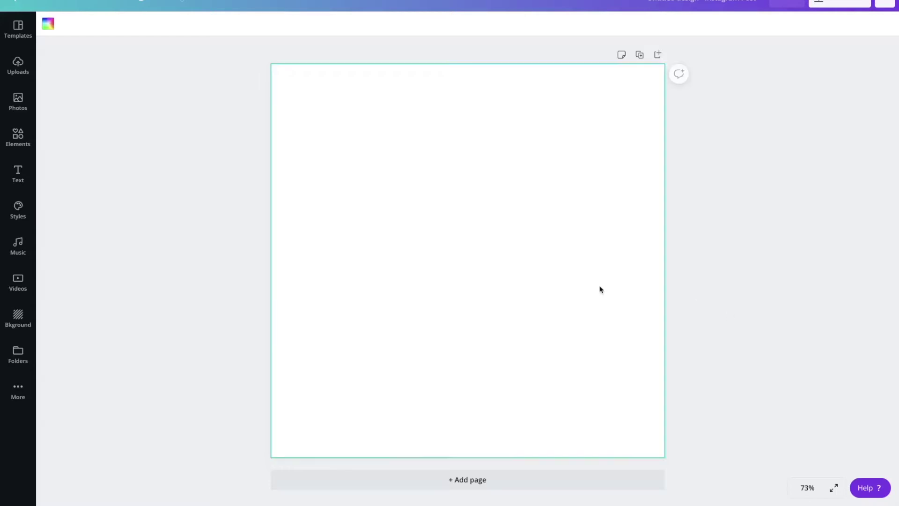
pyautogui.click(48, 24)
pyautogui.click(193, 229)
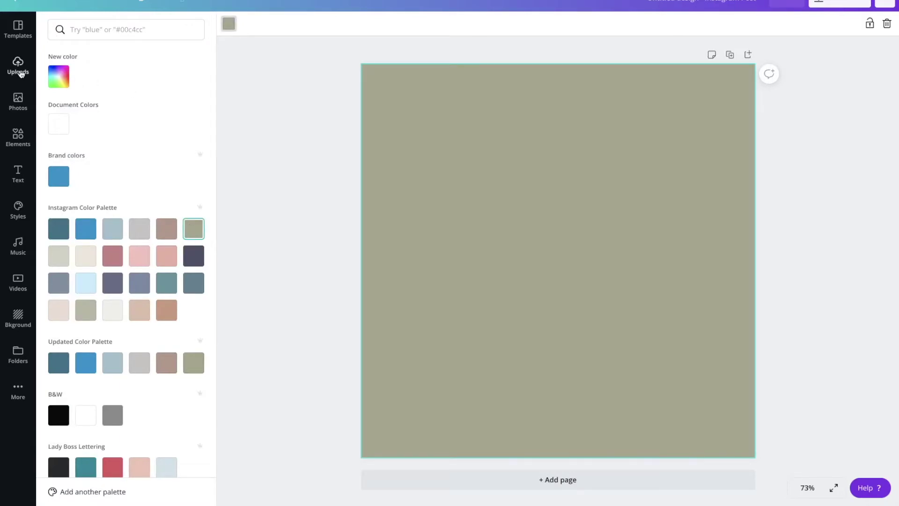
# Add the uploaded portrait photo of the woman to the post
pyautogui.click(18, 65)
pyautogui.click(75, 125)
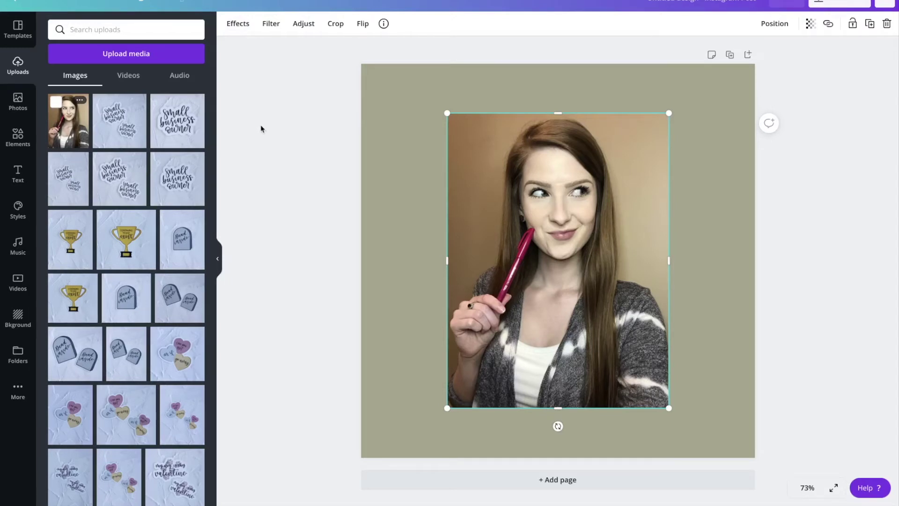
pyautogui.click(241, 25)
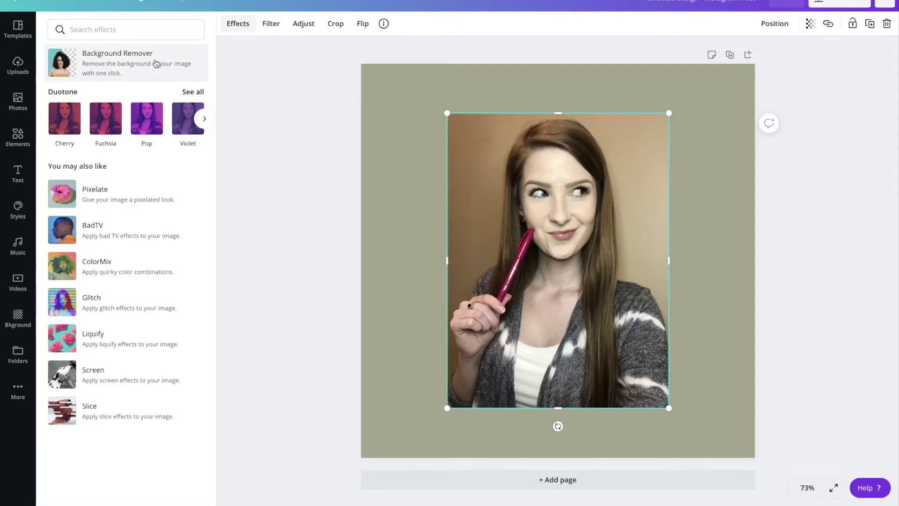
# Apply Background Remover so the woman sits directly on the sage green
pyautogui.click(156, 63)
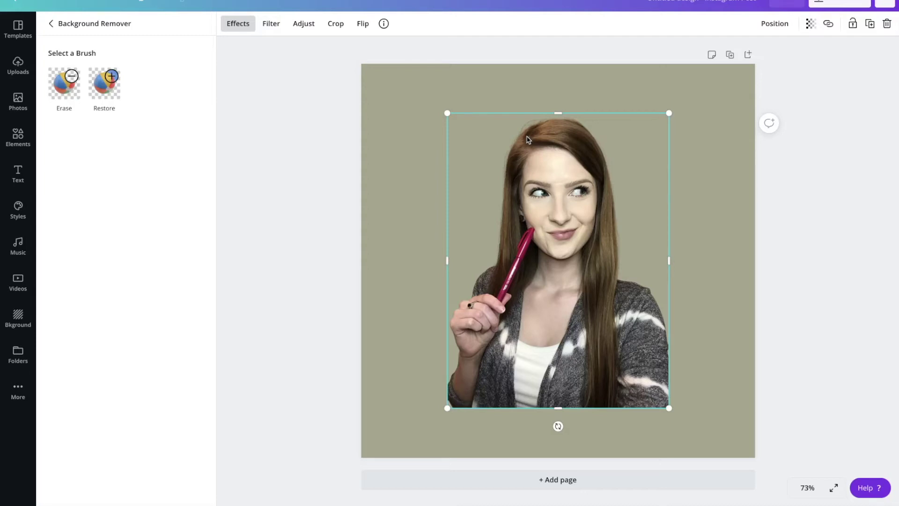
# Move the cutout to the bottom-left and place a Ctrl+D duplicate to its right
pyautogui.moveTo(526, 139); pyautogui.dragTo(443, 191)
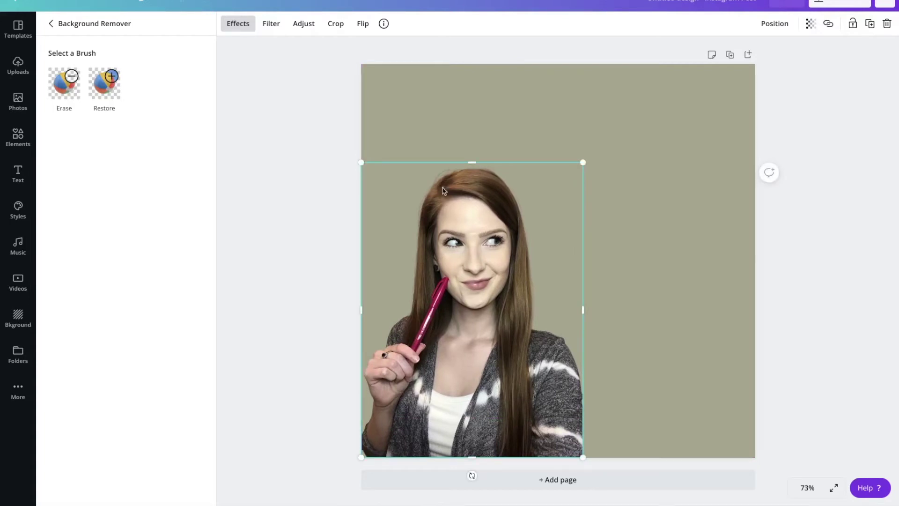
pyautogui.click(442, 190)
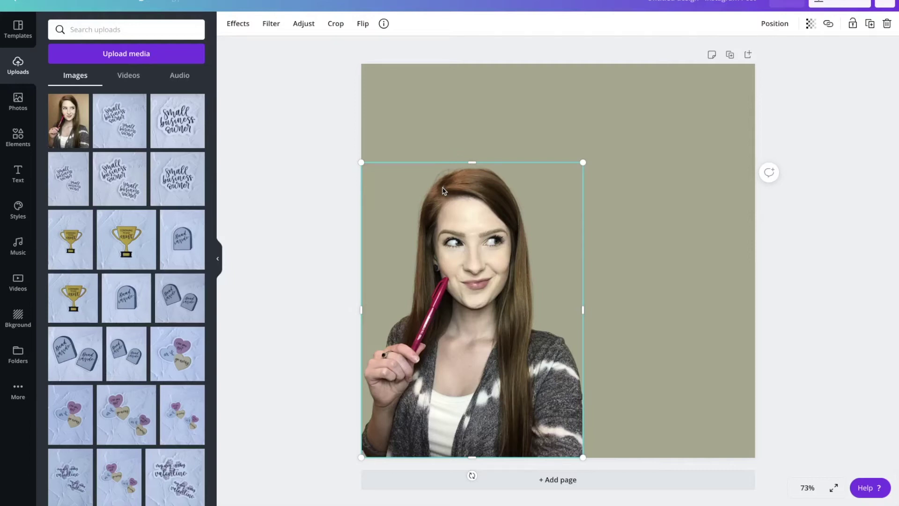
pyautogui.hotkey('ctrl', 'd')
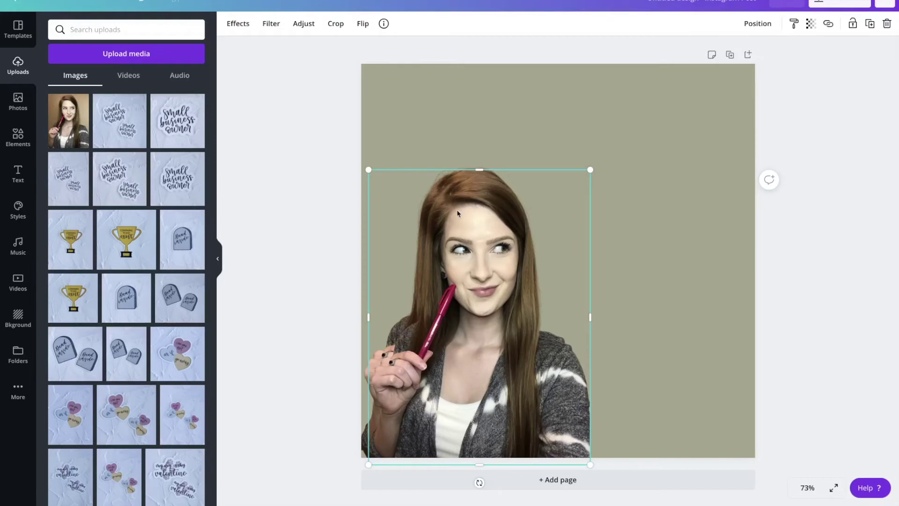
pyautogui.moveTo(458, 213); pyautogui.dragTo(623, 206)
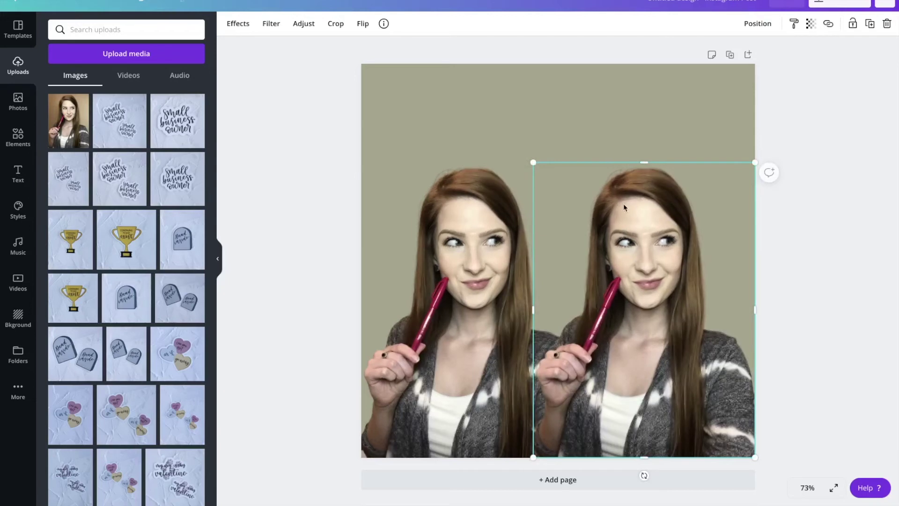
# Apply the Cherry duotone effect to the left copy of the portrait
pyautogui.click(467, 230)
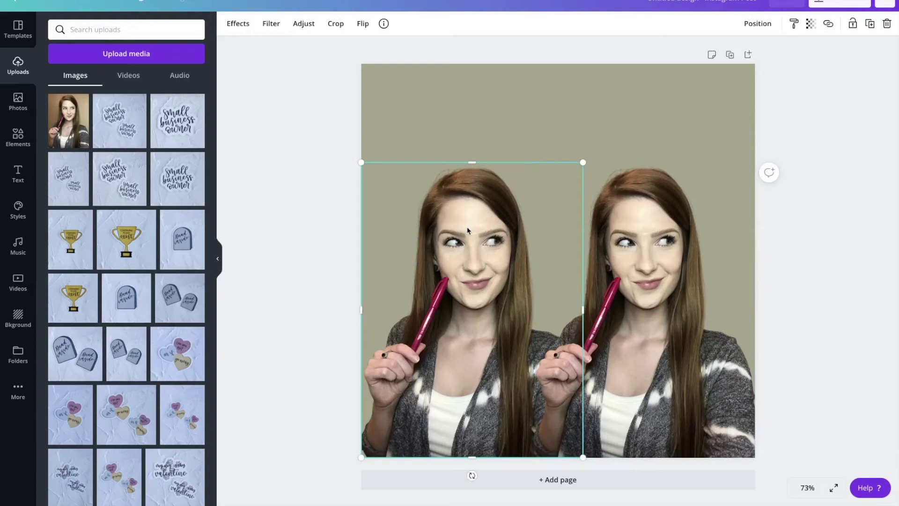
pyautogui.click(241, 24)
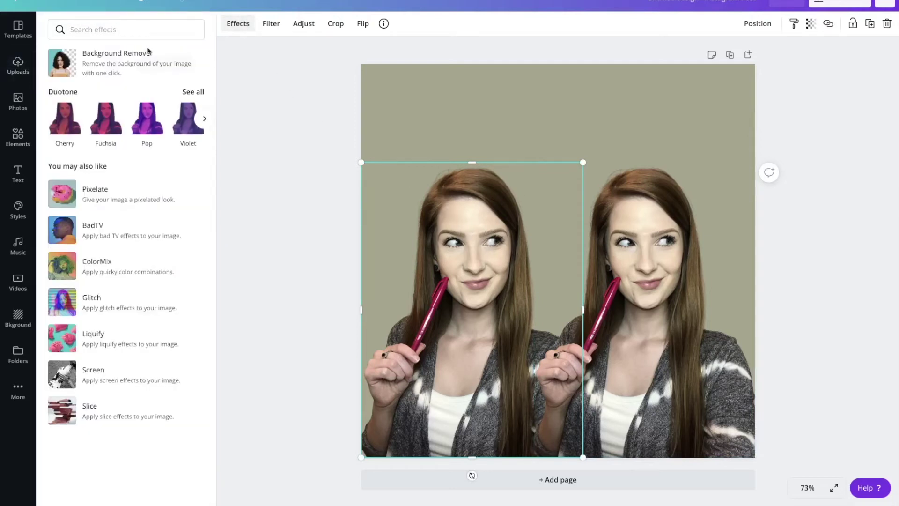
pyautogui.click(65, 120)
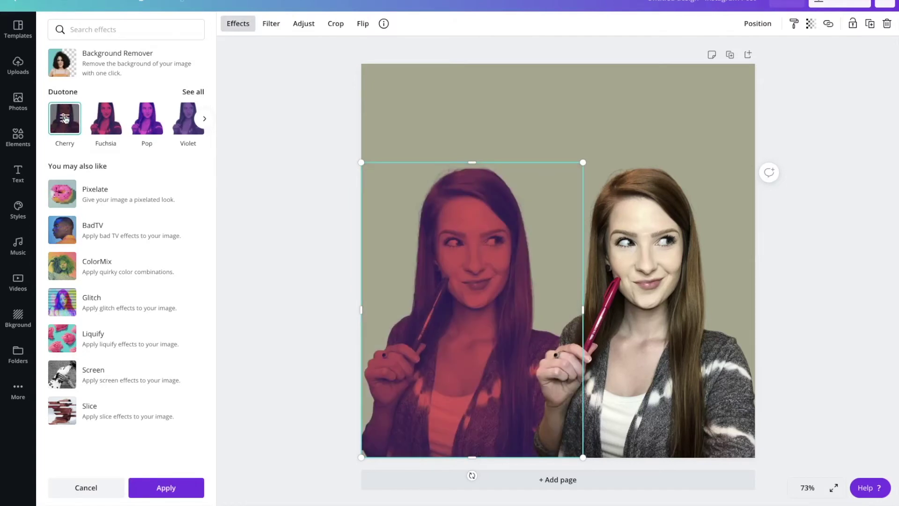
pyautogui.click(65, 119)
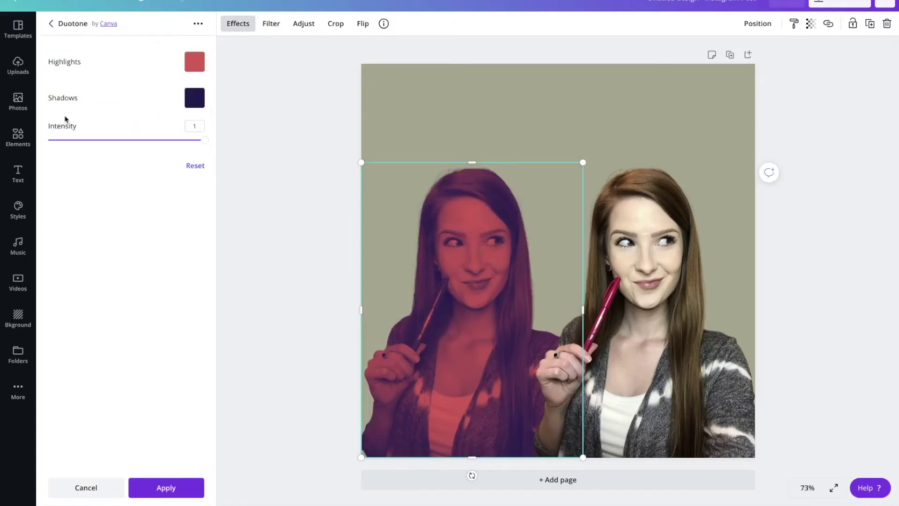
# Set both duotone Highlights and Shadows to white #FFFFFF for a solid silhouette
pyautogui.click(194, 61)
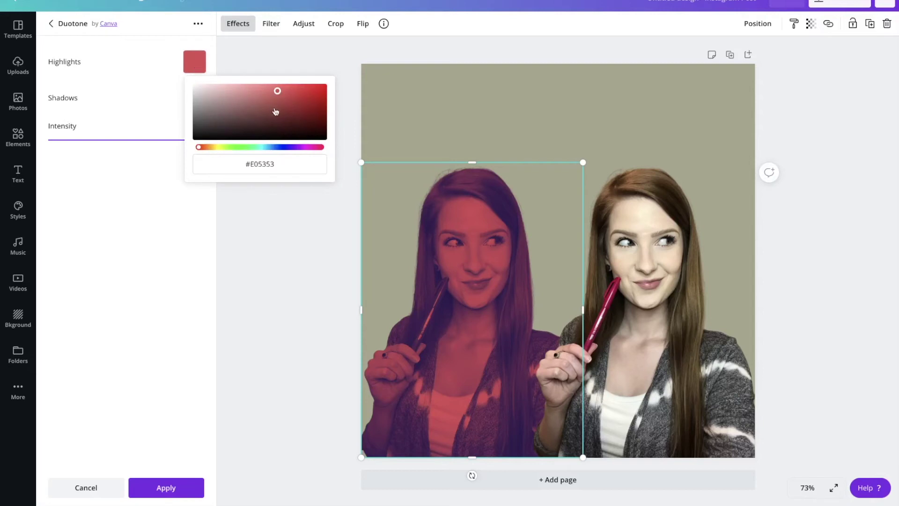
pyautogui.moveTo(276, 92); pyautogui.dragTo(186, 84)
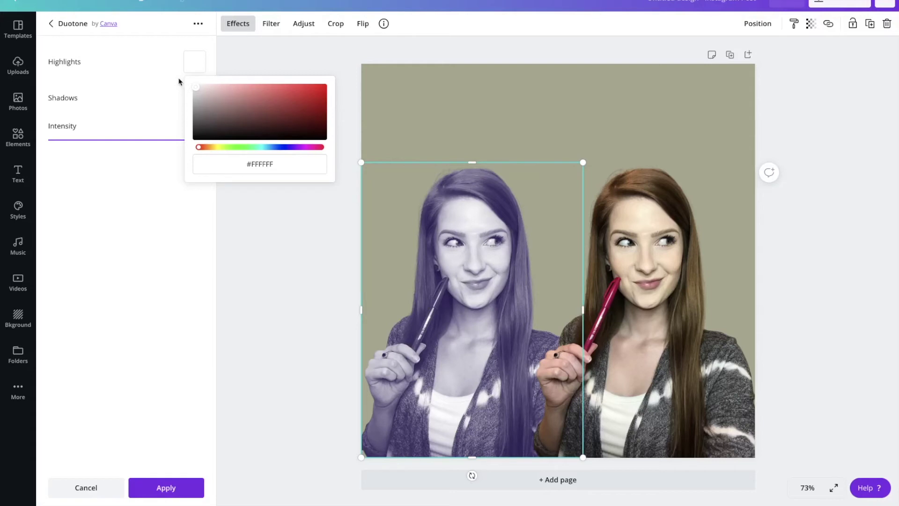
pyautogui.click(196, 96)
pyautogui.click(196, 96)
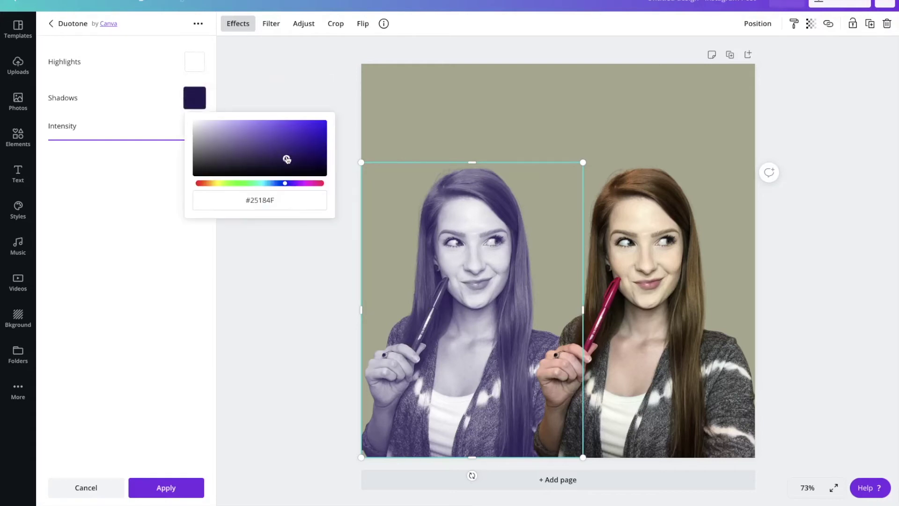
pyautogui.moveTo(286, 159); pyautogui.dragTo(174, 112)
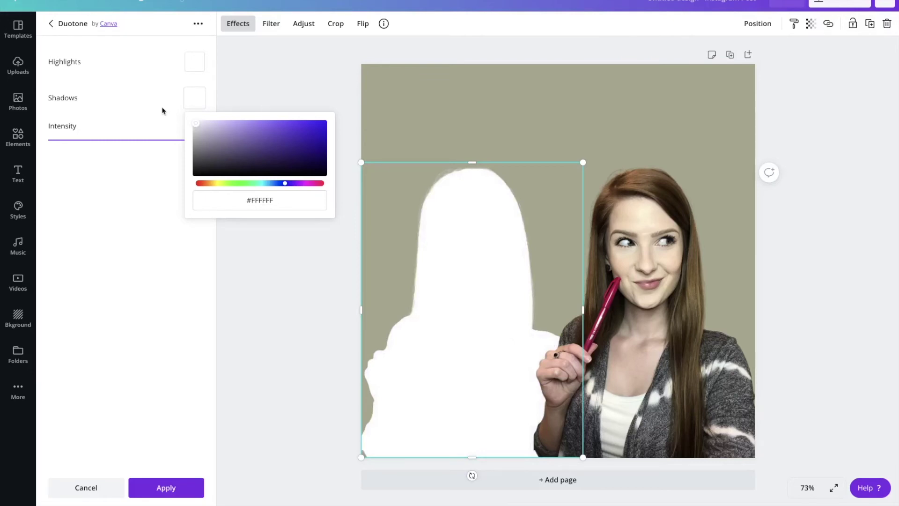
pyautogui.click(162, 111)
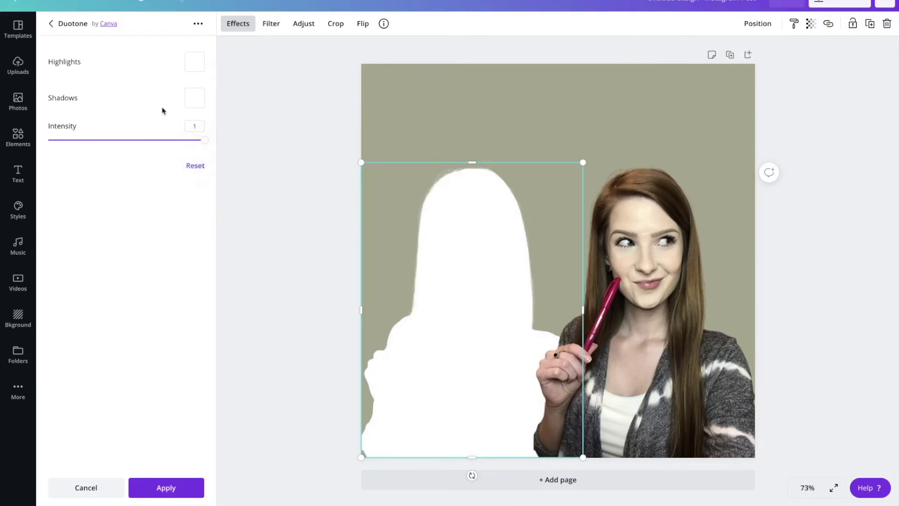
pyautogui.click(173, 490)
# Enlarge the white silhouette slightly and lay the colour portrait back over it
pyautogui.click(613, 238)
pyautogui.moveTo(634, 243); pyautogui.dragTo(474, 242)
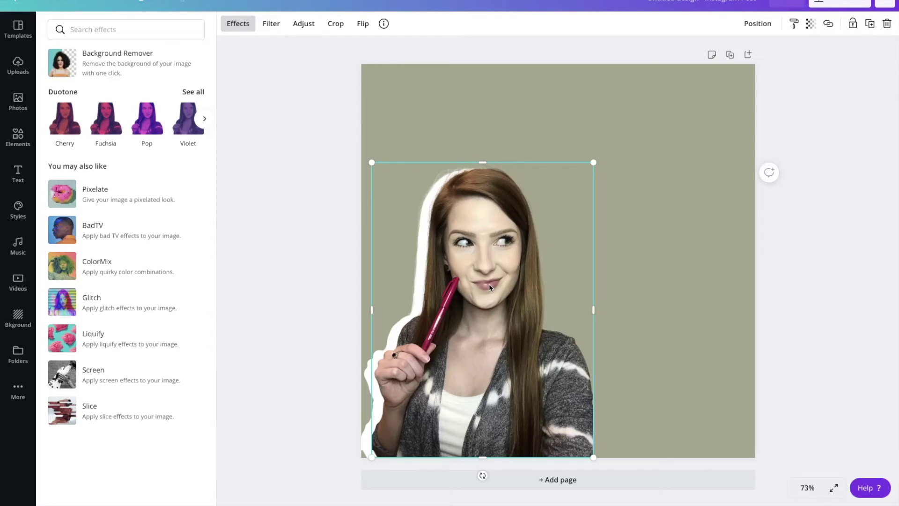
pyautogui.moveTo(489, 283); pyautogui.dragTo(547, 285)
pyautogui.click(413, 342)
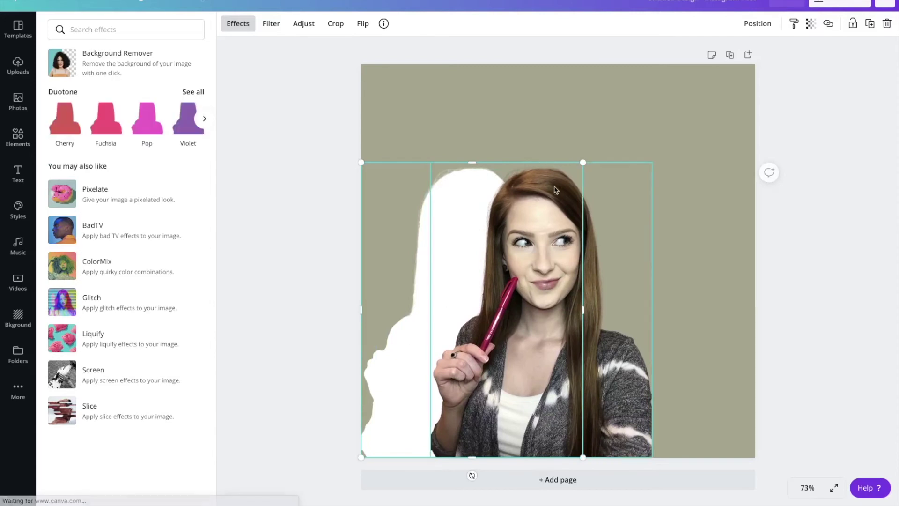
pyautogui.moveTo(580, 167); pyautogui.dragTo(610, 149)
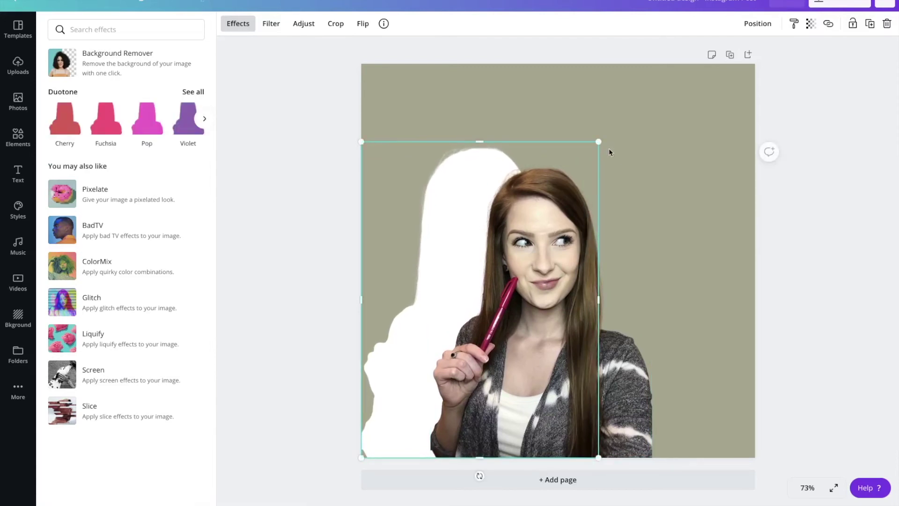
pyautogui.moveTo(564, 203); pyautogui.dragTo(502, 202)
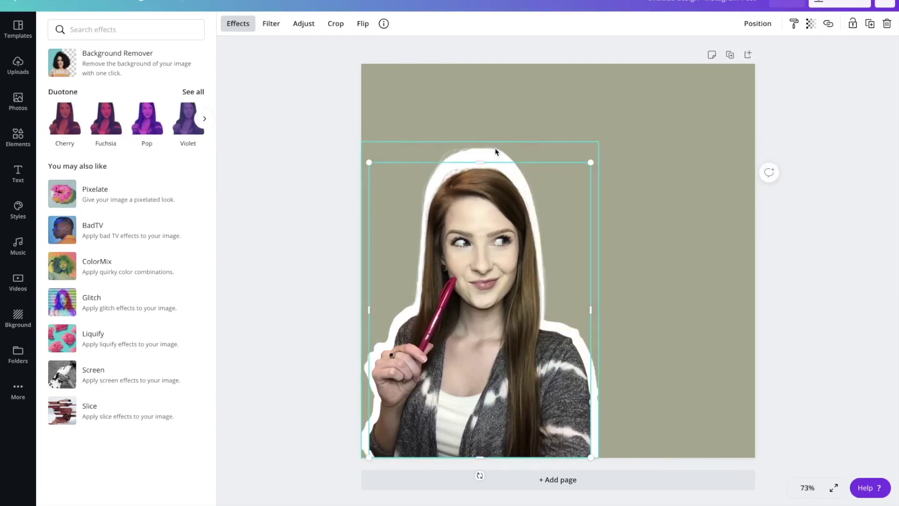
pyautogui.click(490, 148)
# Nudge the silhouette down and the portrait up to centre, then deselect
pyautogui.moveTo(490, 151); pyautogui.dragTo(491, 157)
pyautogui.click(490, 205)
pyautogui.moveTo(491, 205); pyautogui.dragTo(489, 200)
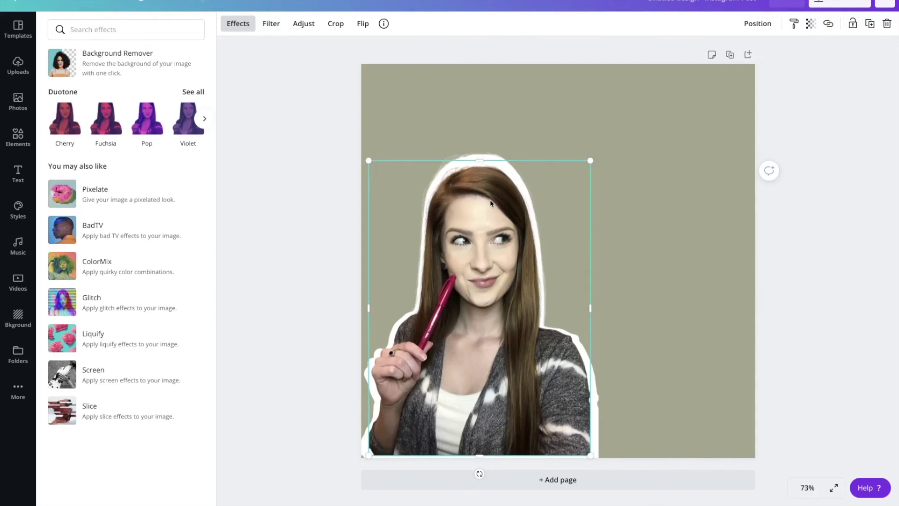
pyautogui.click(714, 258)
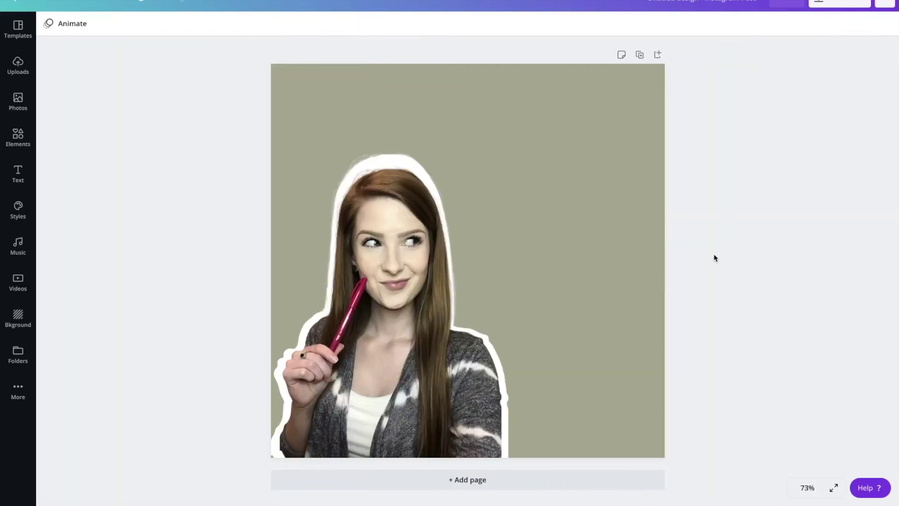